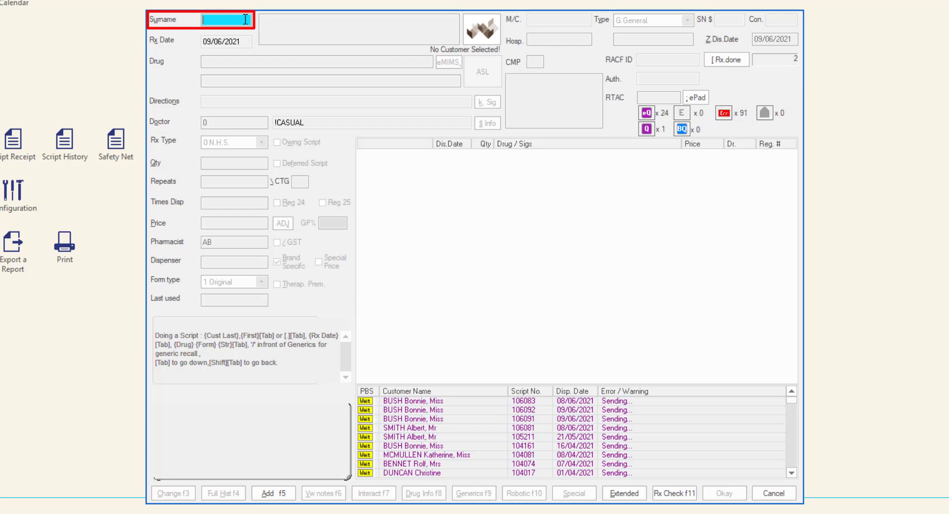
- Search existing customers by surname, listing the thirteen matching customers
{"action": "type", "text": "BUSH"}
{"action": "key", "text": "BackSpace"}
{"action": "key", "text": "BackSpace"}
{"action": "key", "text": "BackSpace"}
{"action": "key", "text": "BackSpace"}
{"action": "type", "text": "BUSH"}
{"action": "key", "text": "Tab"}
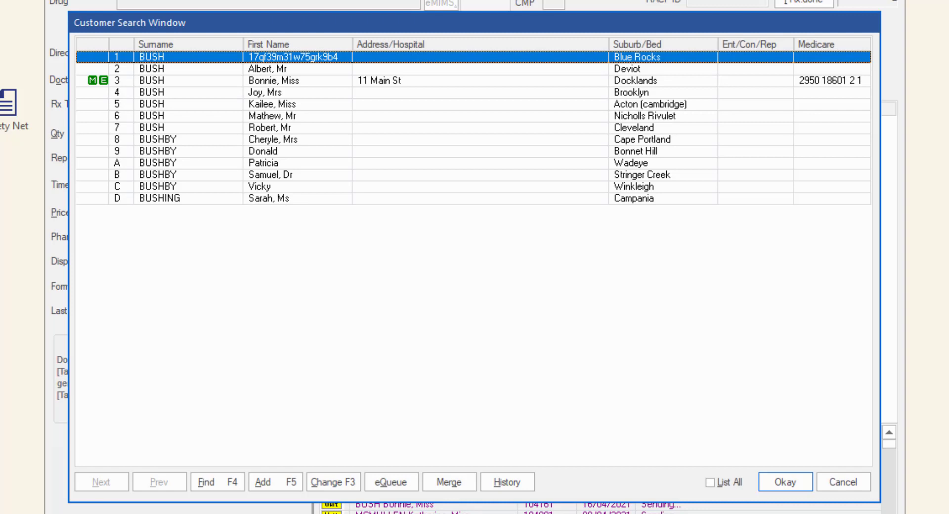
- Start a new customer search using the street address instead of the surname
{"action": "left_click", "coordinate": [234, 483]}
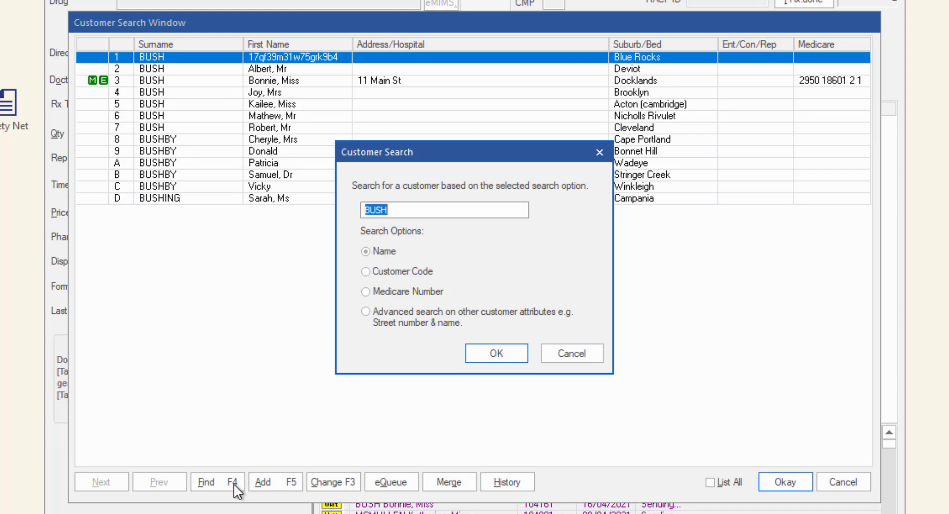
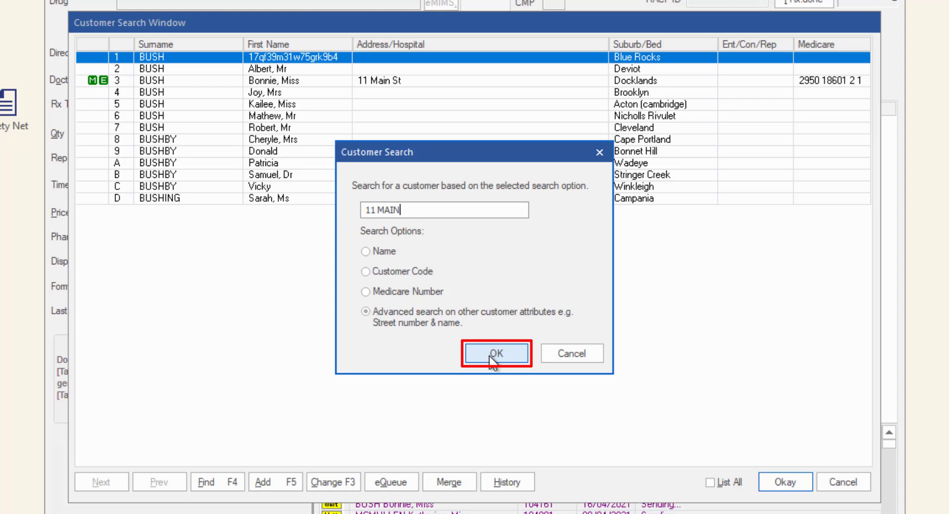
- Run the address search, review the single match, and close the results to a blank dispense form
{"action": "left_click", "coordinate": [489, 355]}
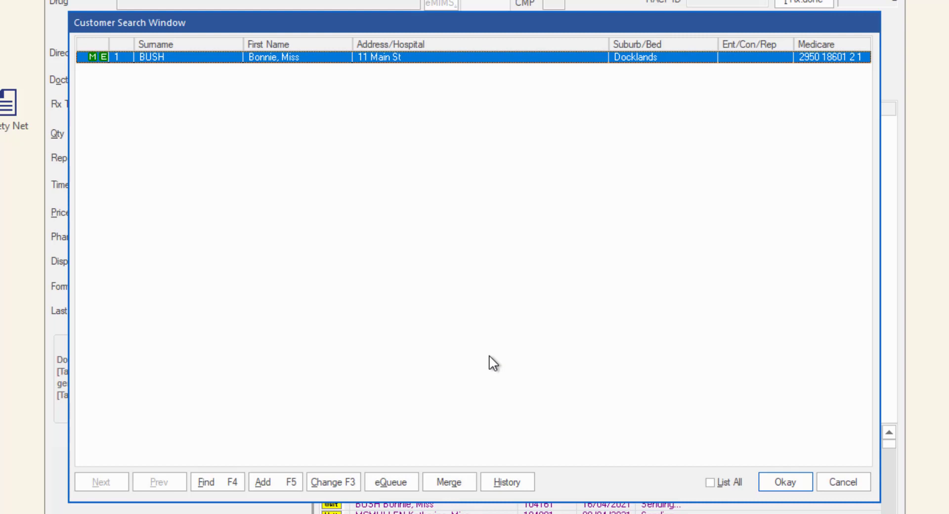
{"action": "left_click", "coordinate": [769, 483]}
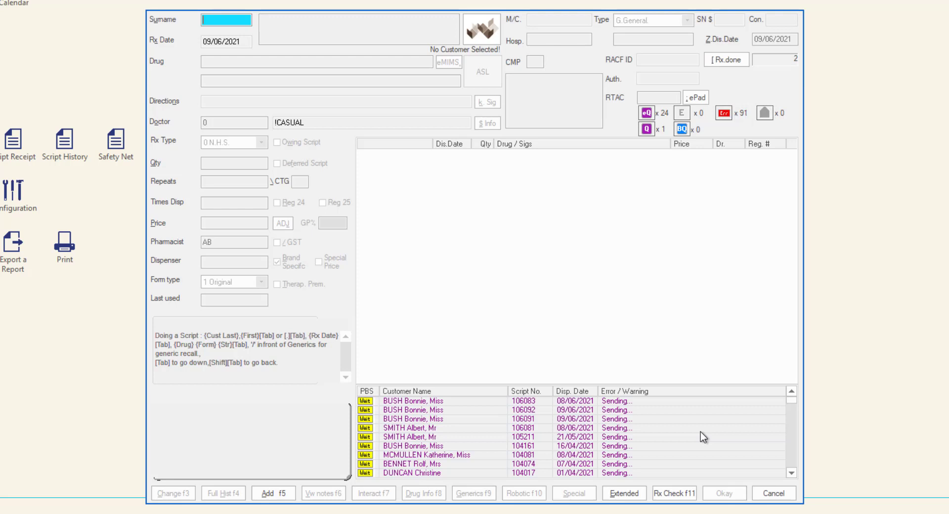
- Add a customer with the preferred first name and surname, copied into the Medicare names
{"action": "left_click", "coordinate": [275, 496]}
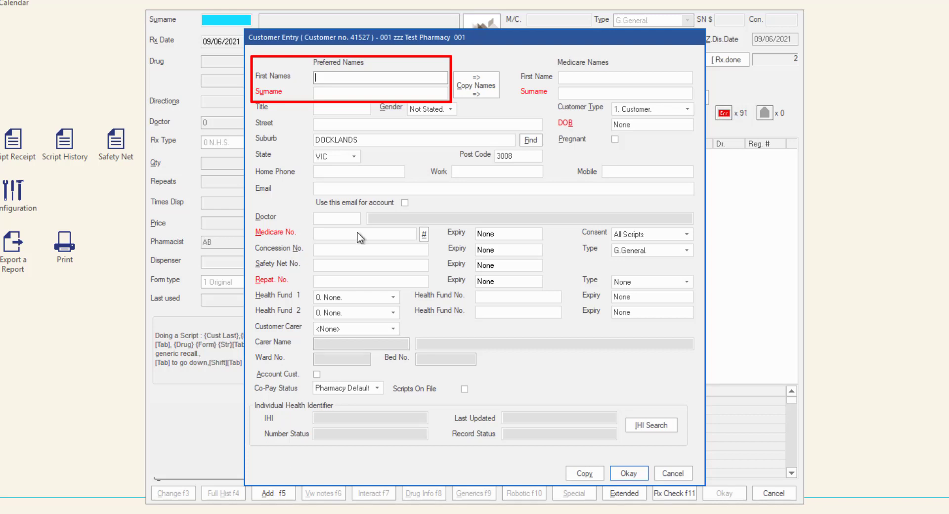
{"action": "type", "text": "SALLY"}
{"action": "key", "text": "Tab"}
{"action": "type", "text": "BISCUIT"}
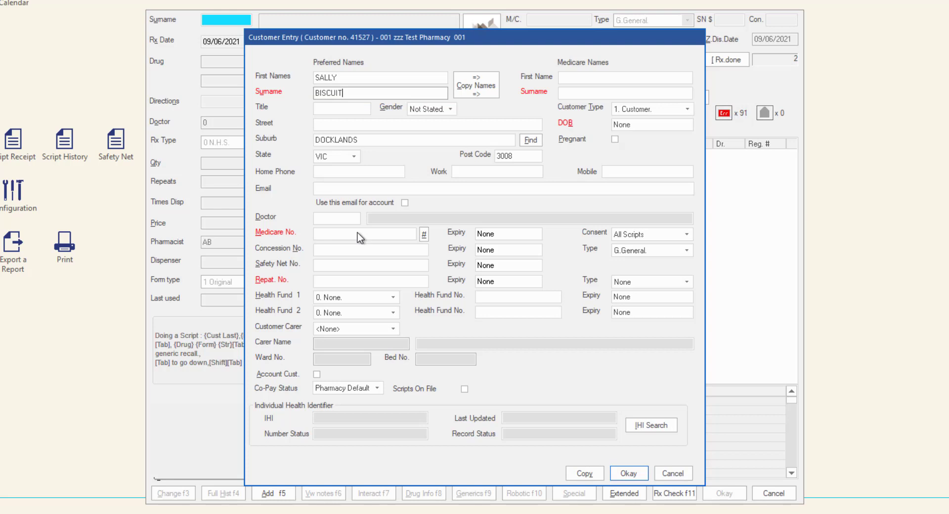
{"action": "left_click", "coordinate": [495, 92]}
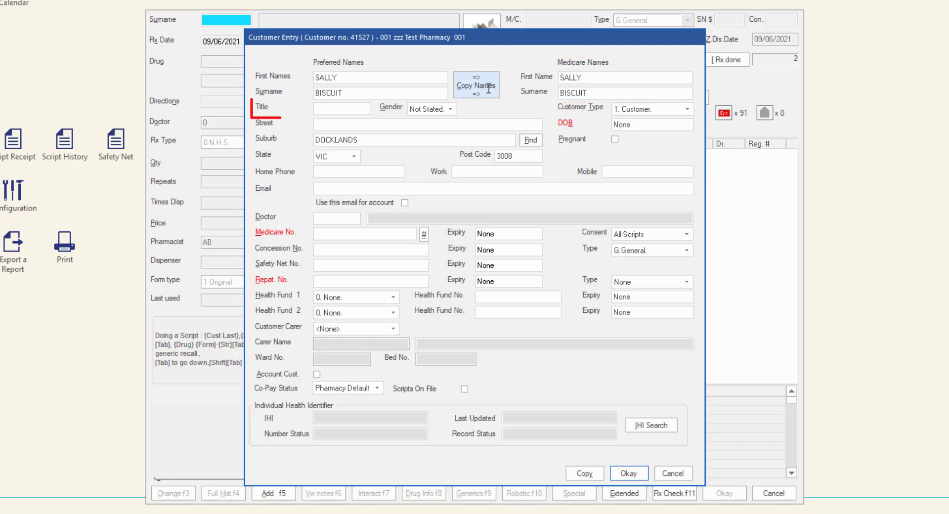
- Set title MS, gender Female, and enter the customer's street address
{"action": "left_click", "coordinate": [342, 109]}
{"action": "type", "text": "MS"}
{"action": "key", "text": "Tab"}
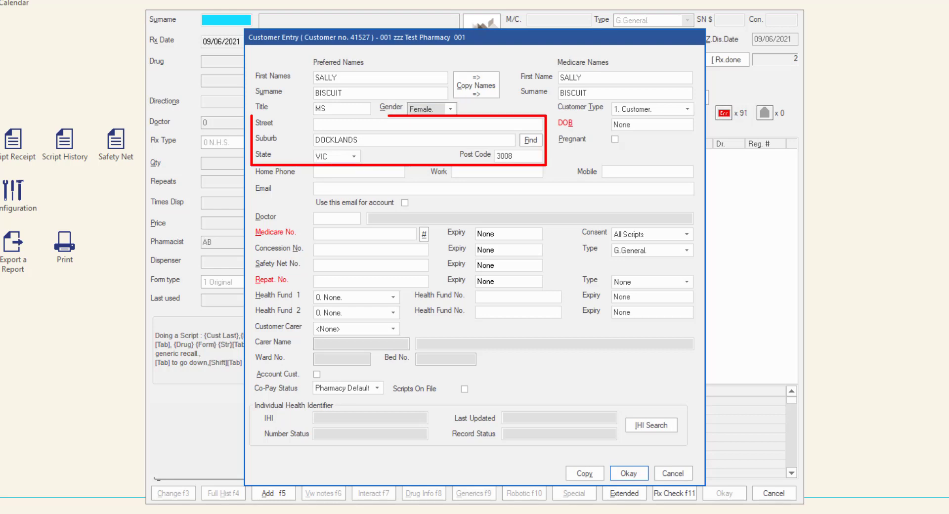
{"action": "key", "text": "Tab"}
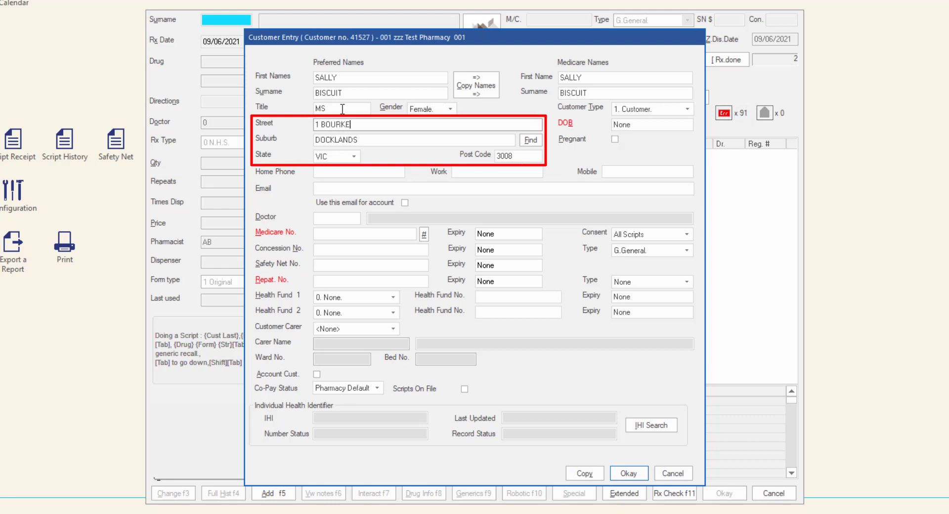
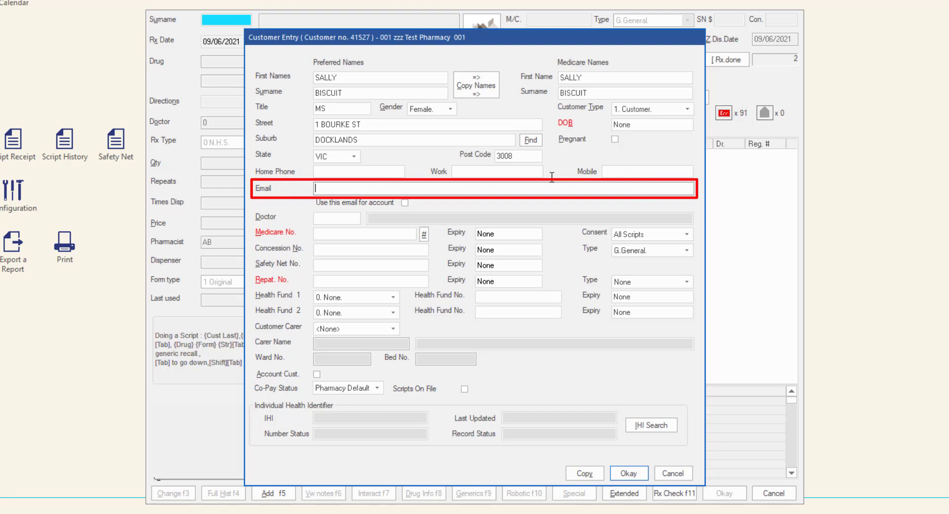
- Set doctor code 0 (casual), enter the customer's Medicare number, and expiry 12/2025
{"action": "key", "text": "Tab"}
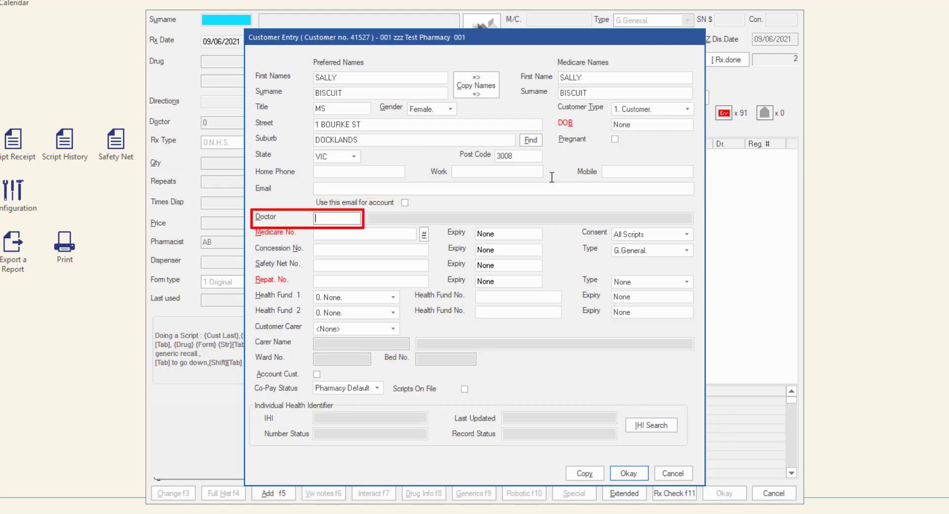
{"action": "type", "text": "0"}
{"action": "key", "text": "Tab"}
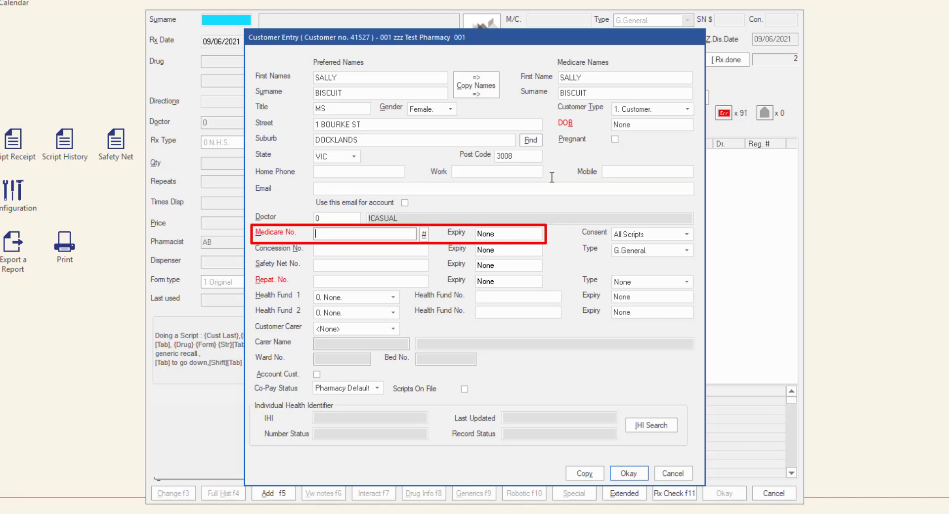
{"action": "key", "text": "Tab"}
{"action": "type", "text": "12/2025"}
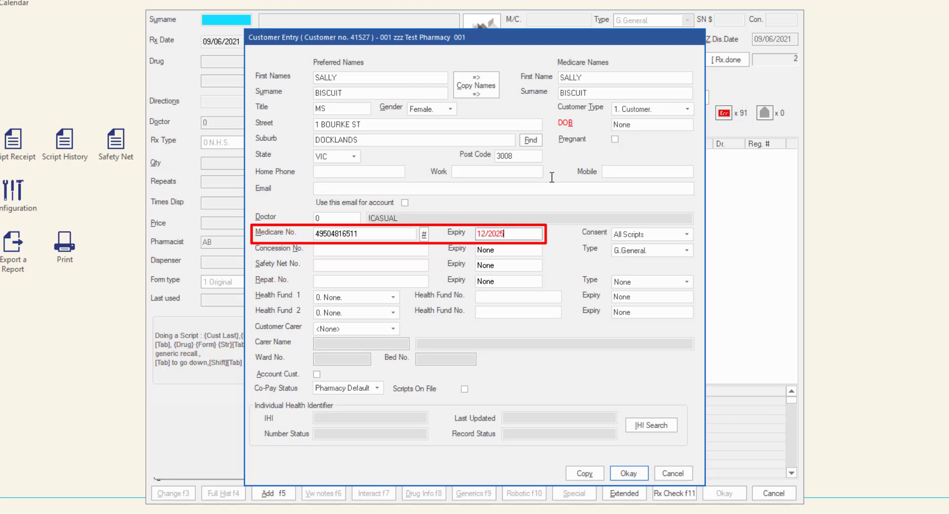
{"action": "key", "text": "Tab"}
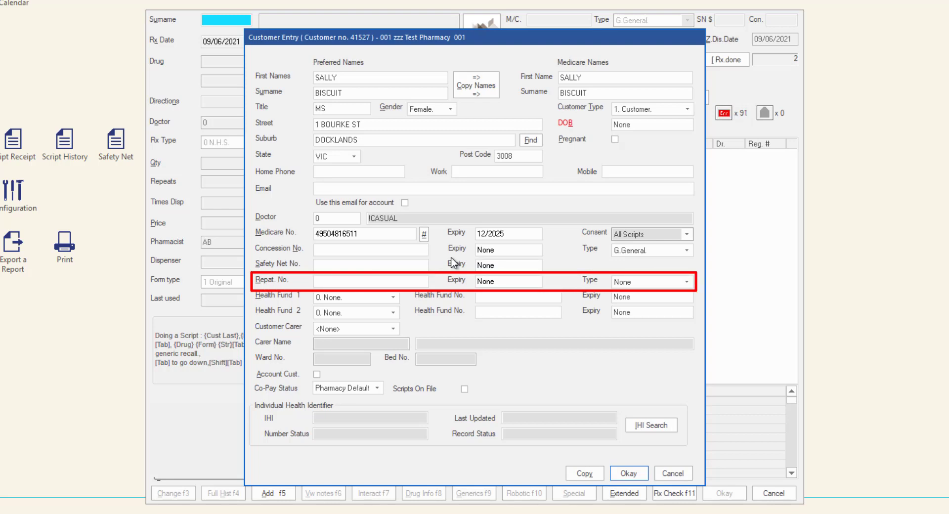
{"action": "left_click", "coordinate": [636, 280]}
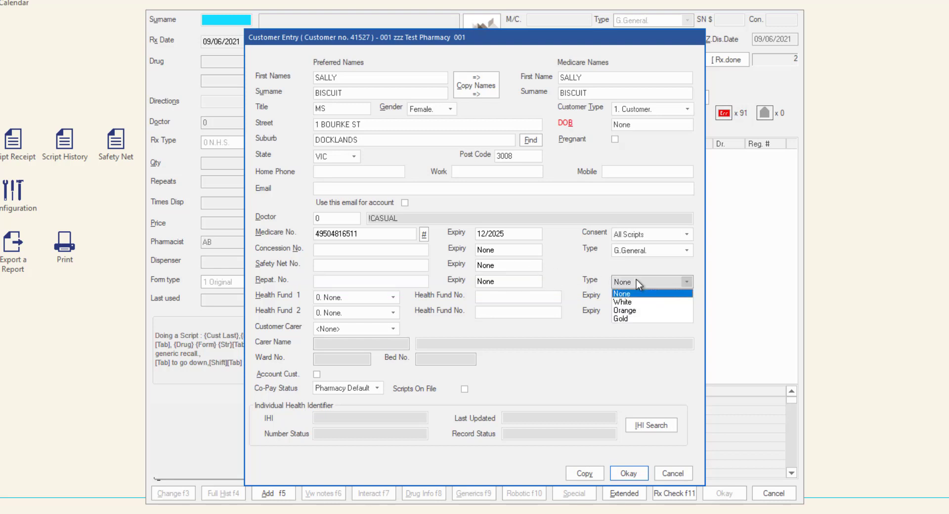
{"action": "left_click", "coordinate": [636, 280]}
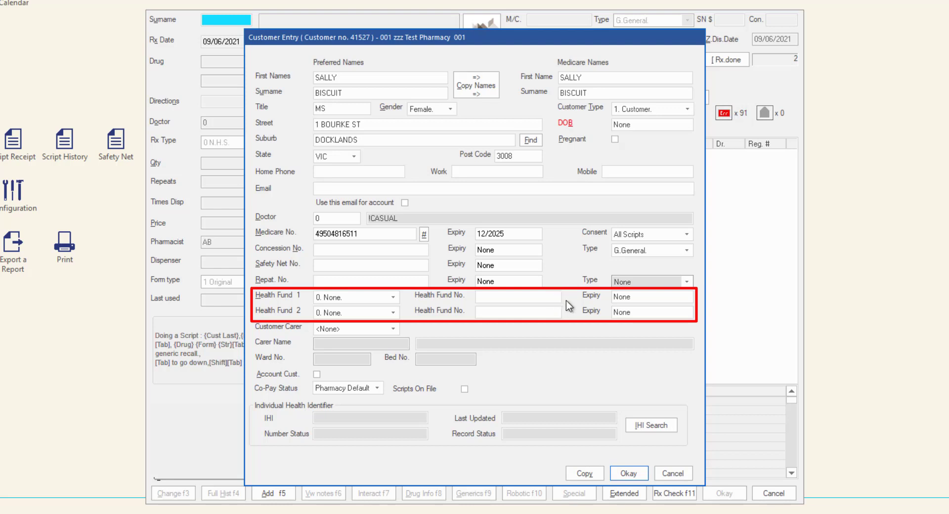
{"action": "left_click", "coordinate": [393, 329]}
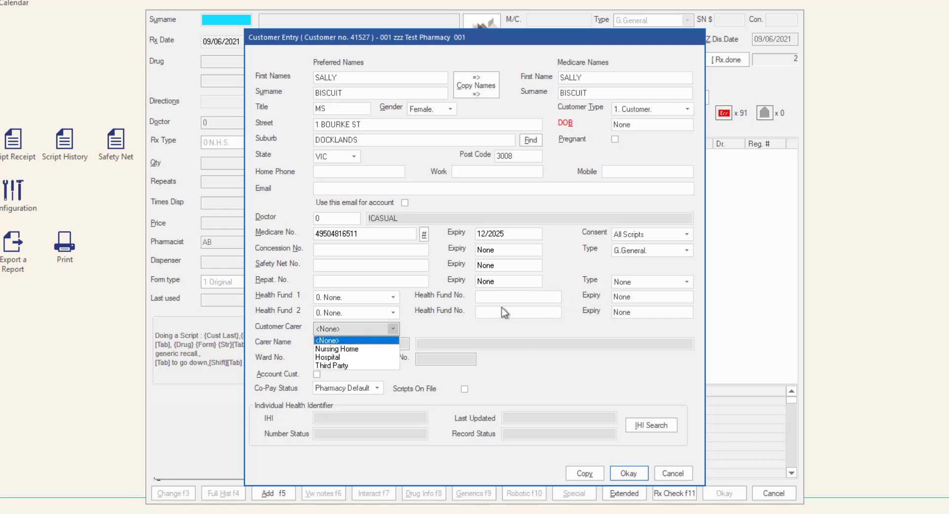
{"action": "left_click", "coordinate": [397, 329]}
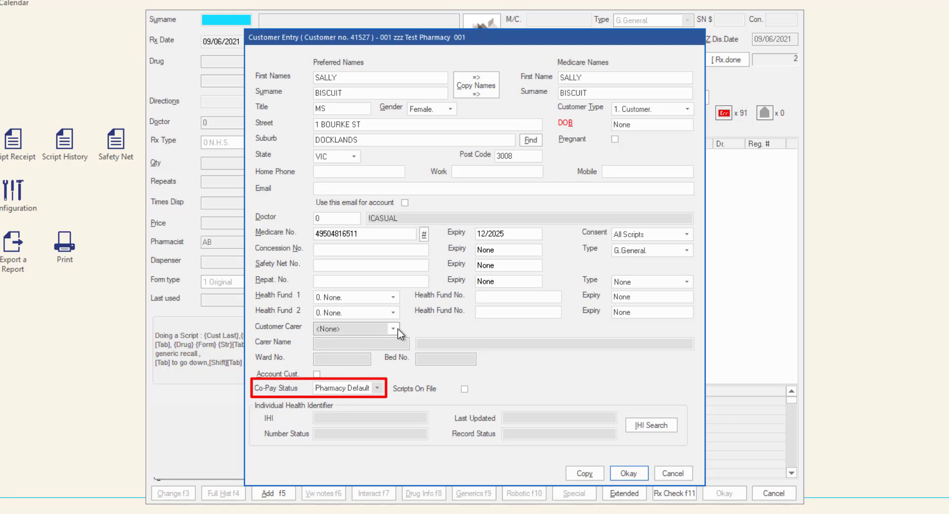
{"action": "left_click", "coordinate": [376, 388]}
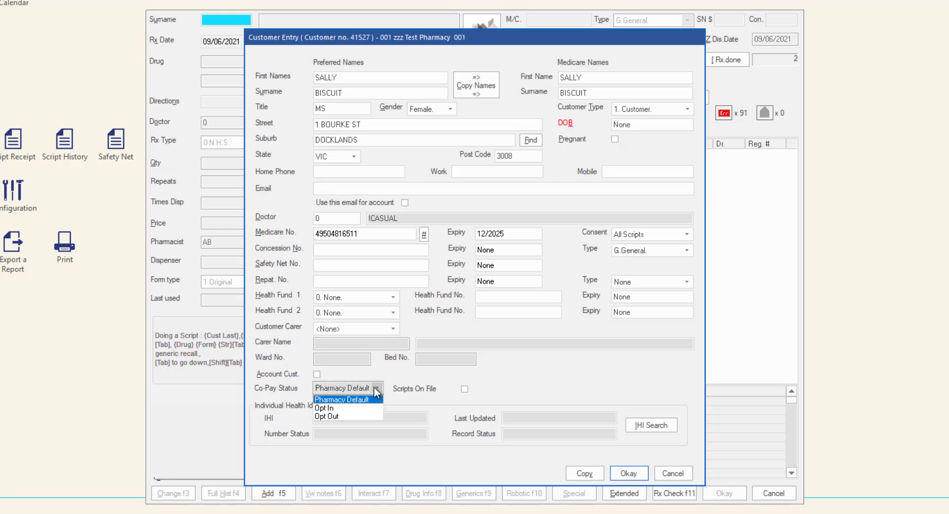
{"action": "left_click", "coordinate": [376, 391]}
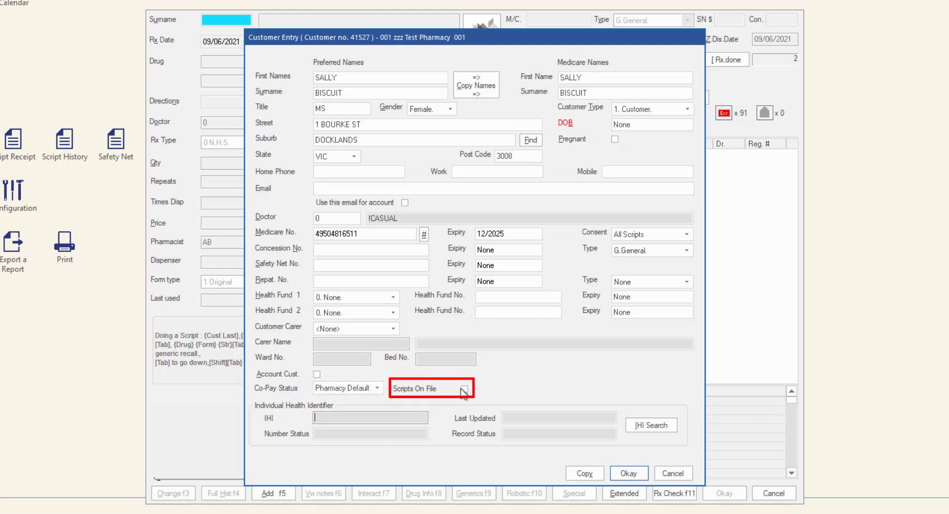
- Tick Scripts On File, keep customer type 1. Customer, and enter her date of birth
{"action": "left_click", "coordinate": [463, 390]}
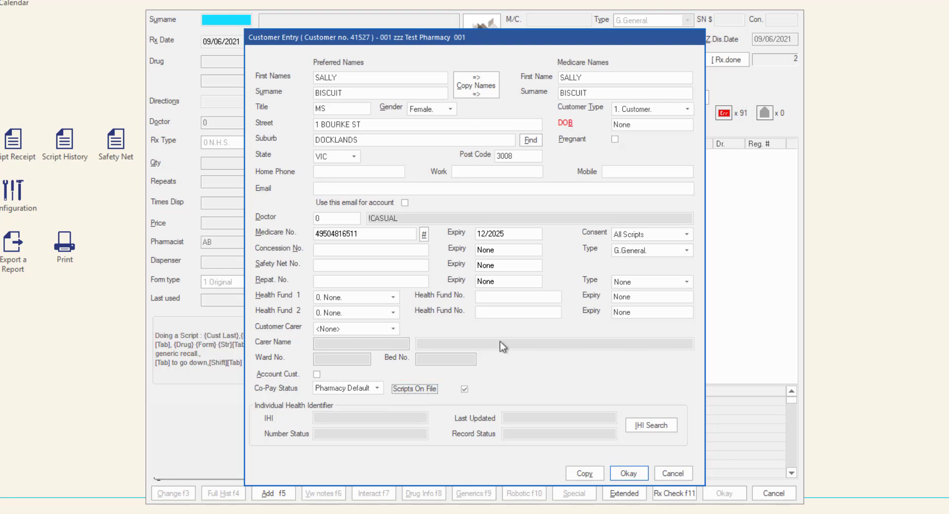
{"action": "left_click", "coordinate": [693, 115]}
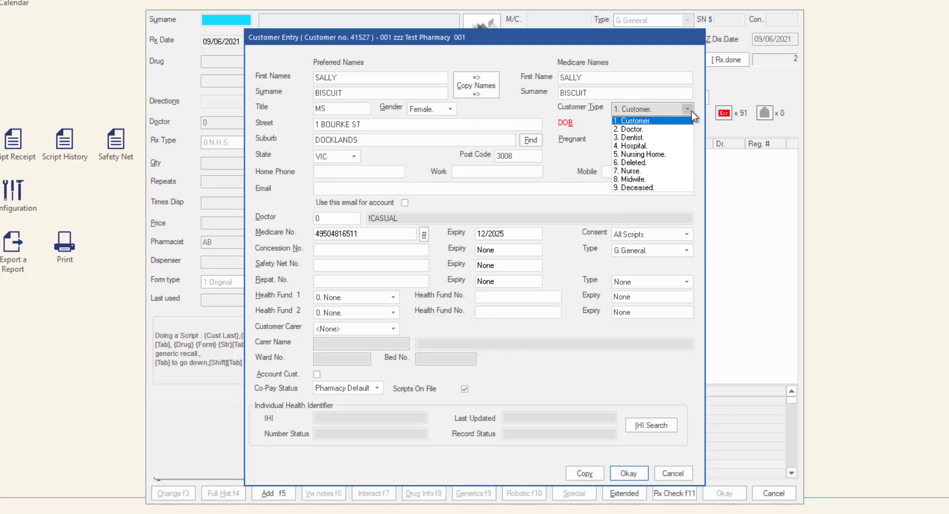
{"action": "left_click", "coordinate": [669, 120]}
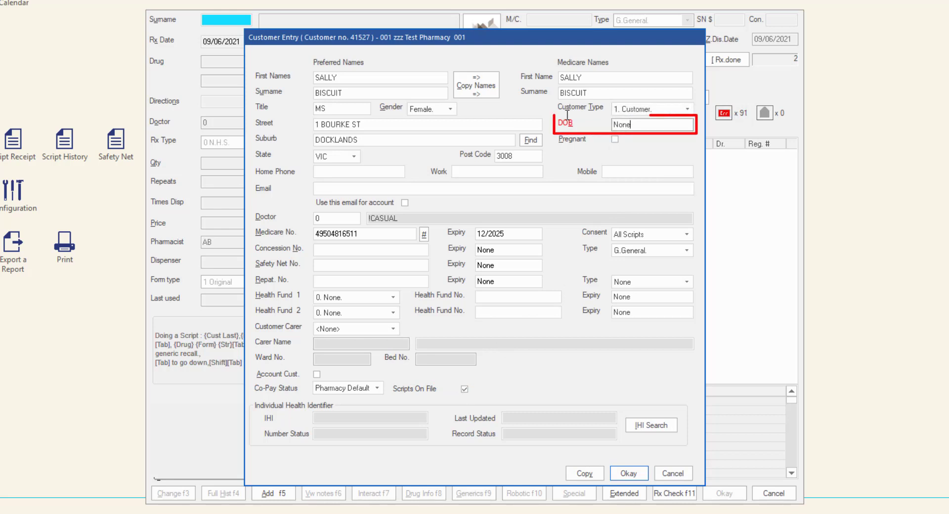
{"action": "key", "text": "Tab"}
{"action": "type", "text": "040484"}
{"action": "key", "text": "Tab"}
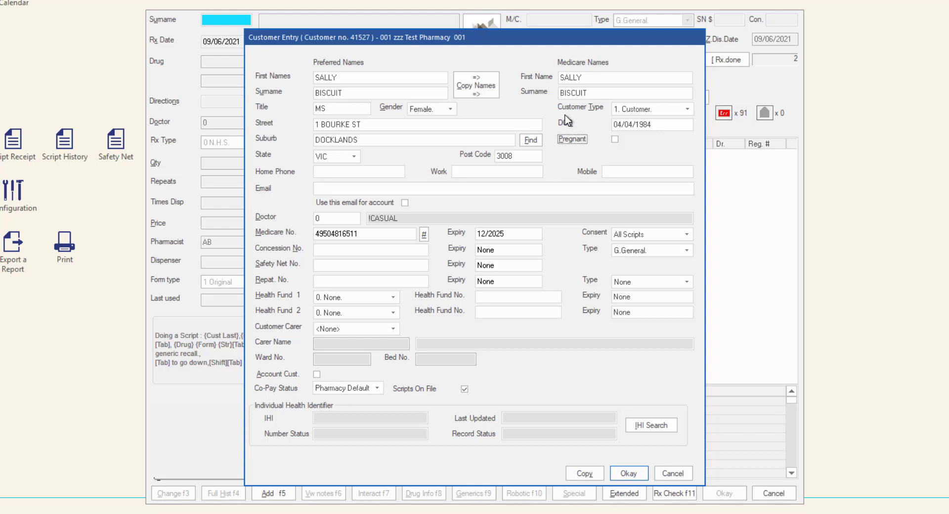
- Fetch the customer's verified IHI via IHI Search, then save and close Customer Entry
{"action": "left_click", "coordinate": [650, 426]}
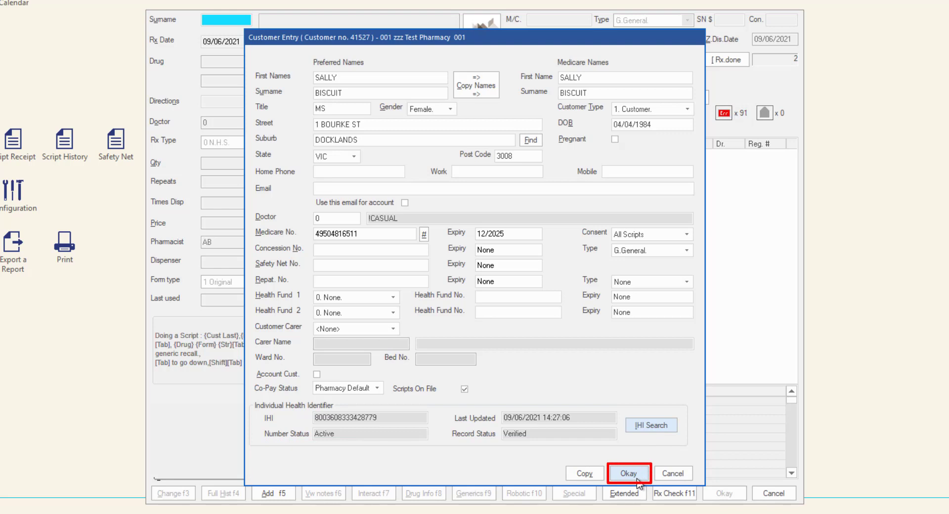
{"action": "left_click", "coordinate": [636, 477]}
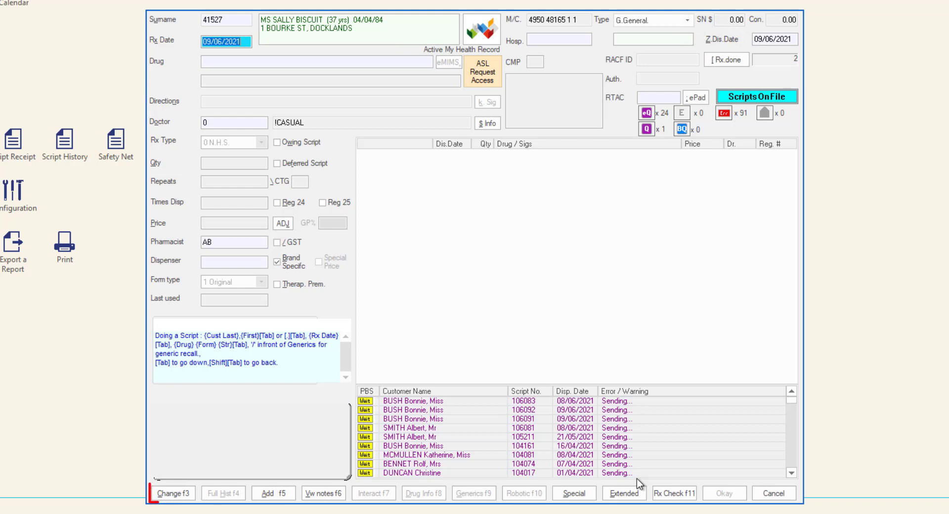
- Edit the customer record, tick Pregnant on the Details tab, and save with OK
{"action": "left_click", "coordinate": [184, 499]}
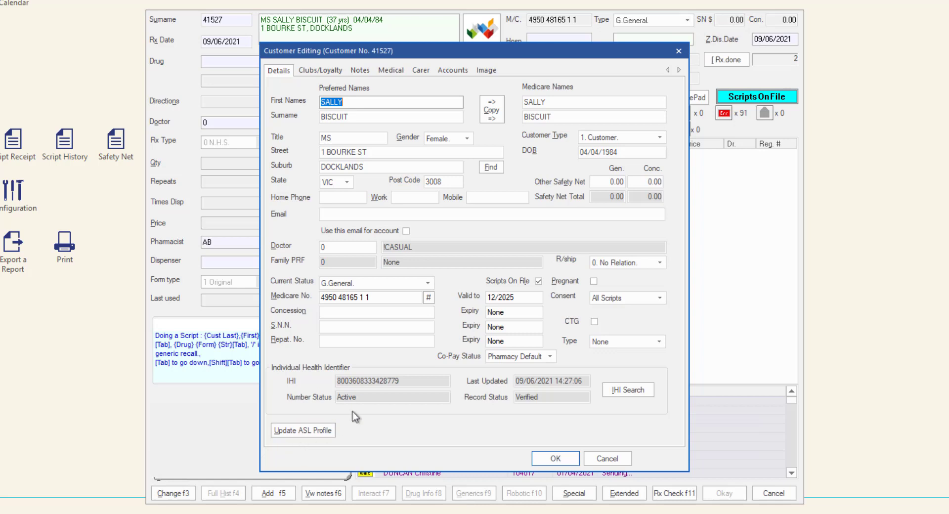
{"action": "left_click", "coordinate": [594, 280]}
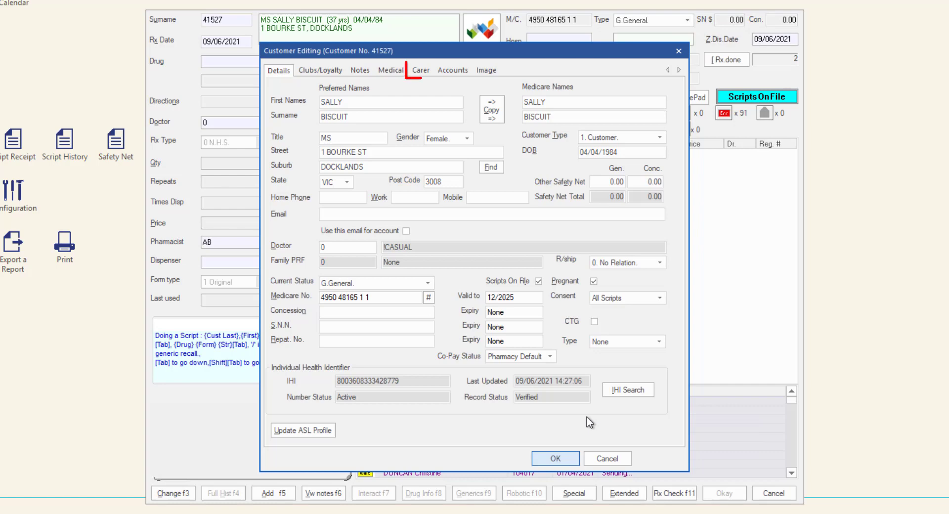
{"action": "left_click", "coordinate": [421, 71]}
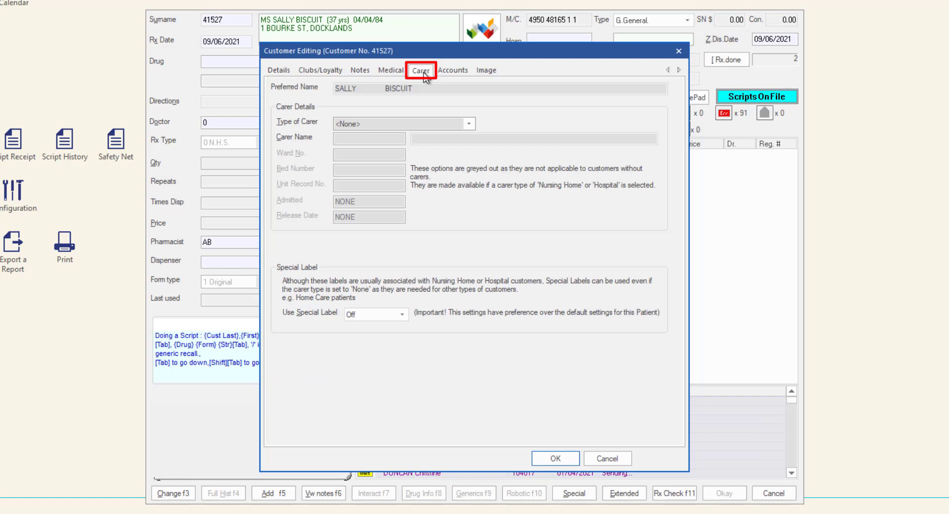
{"action": "left_click", "coordinate": [390, 70]}
{"action": "left_click", "coordinate": [279, 70]}
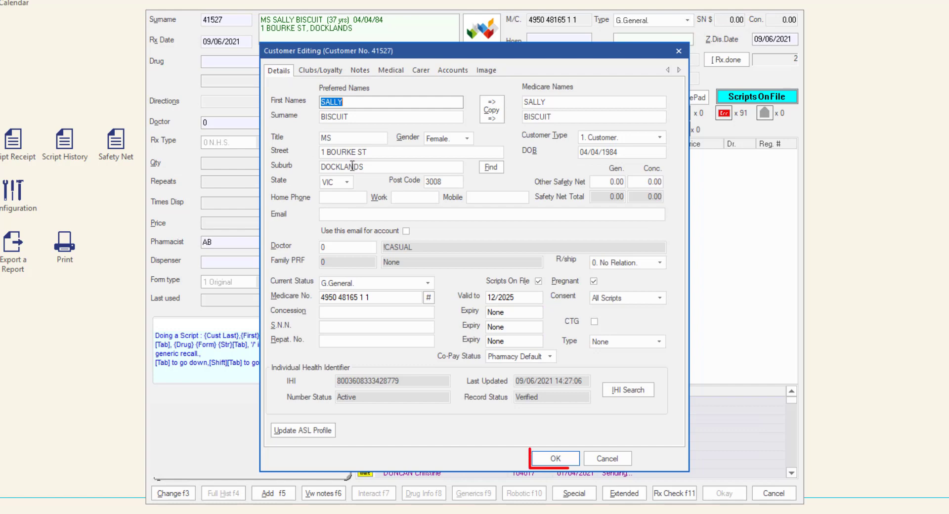
{"action": "left_click", "coordinate": [555, 458]}
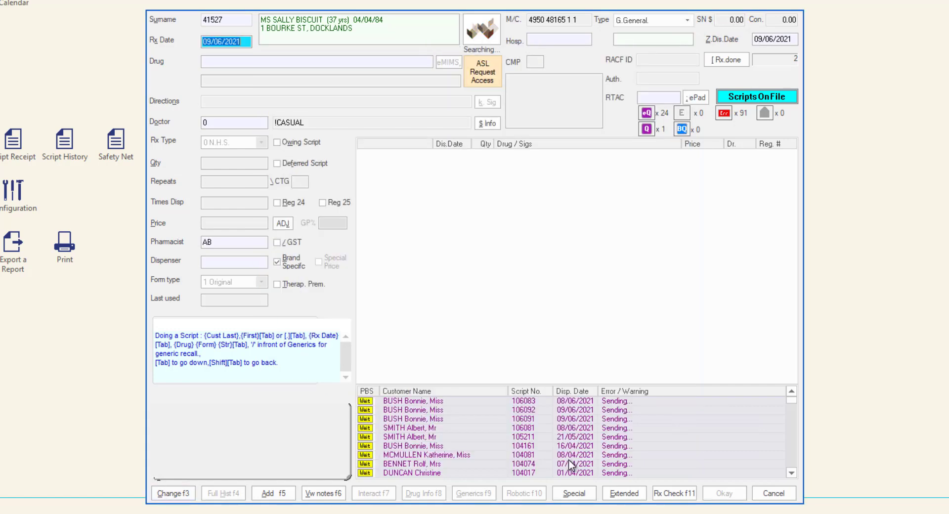